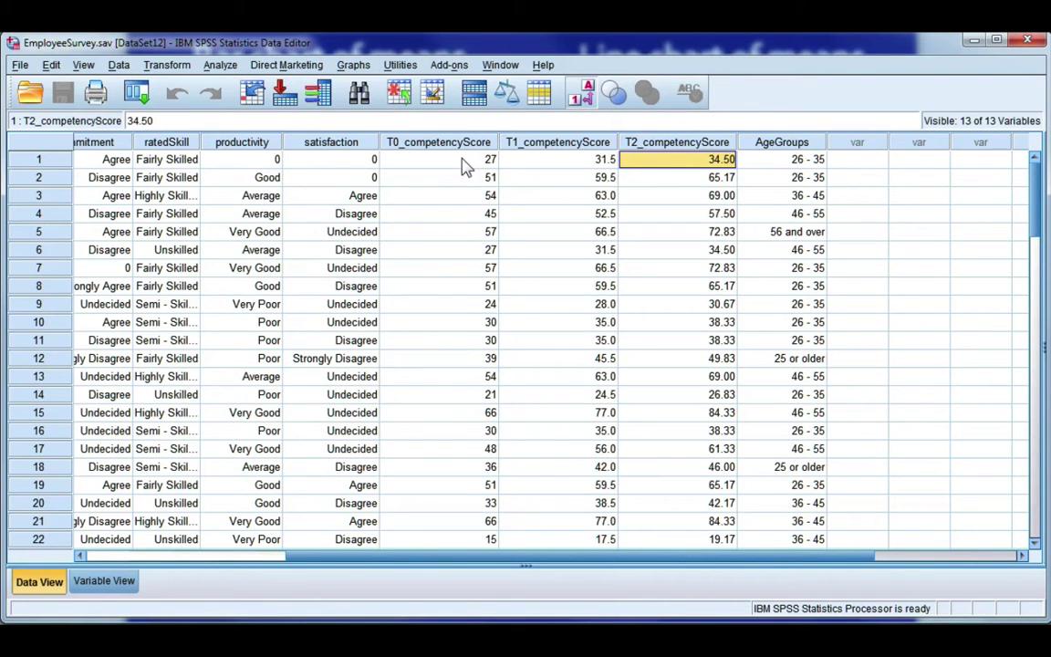
# - Inspect the T0, T1 and T2_competencyScore columns, then switch to Variable View
pyautogui.click(415, 143)
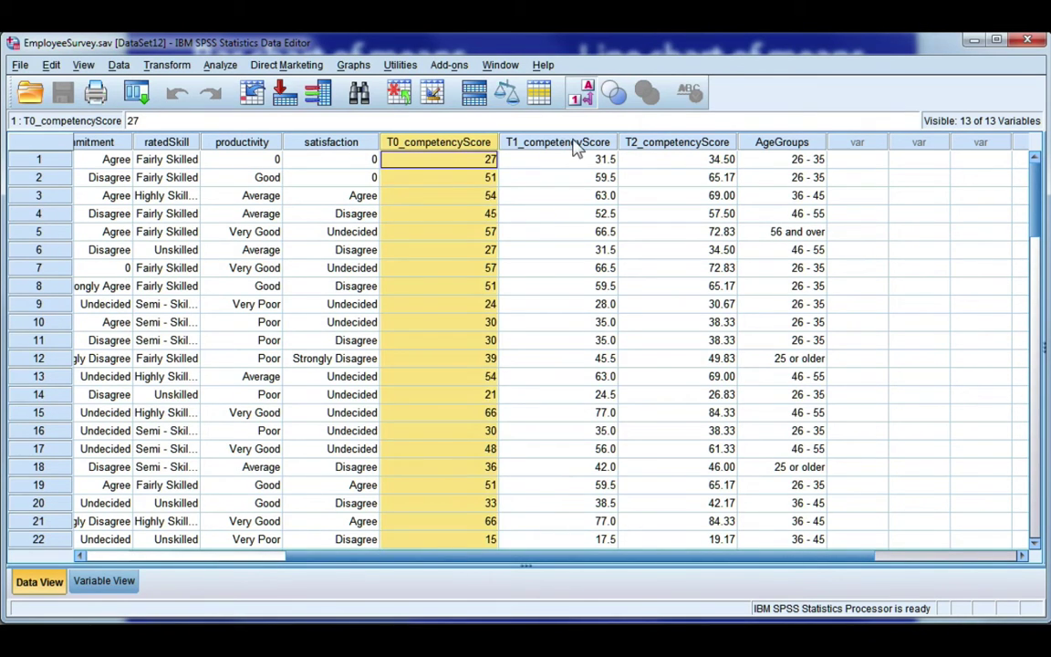
pyautogui.click(575, 146)
pyautogui.click(661, 146)
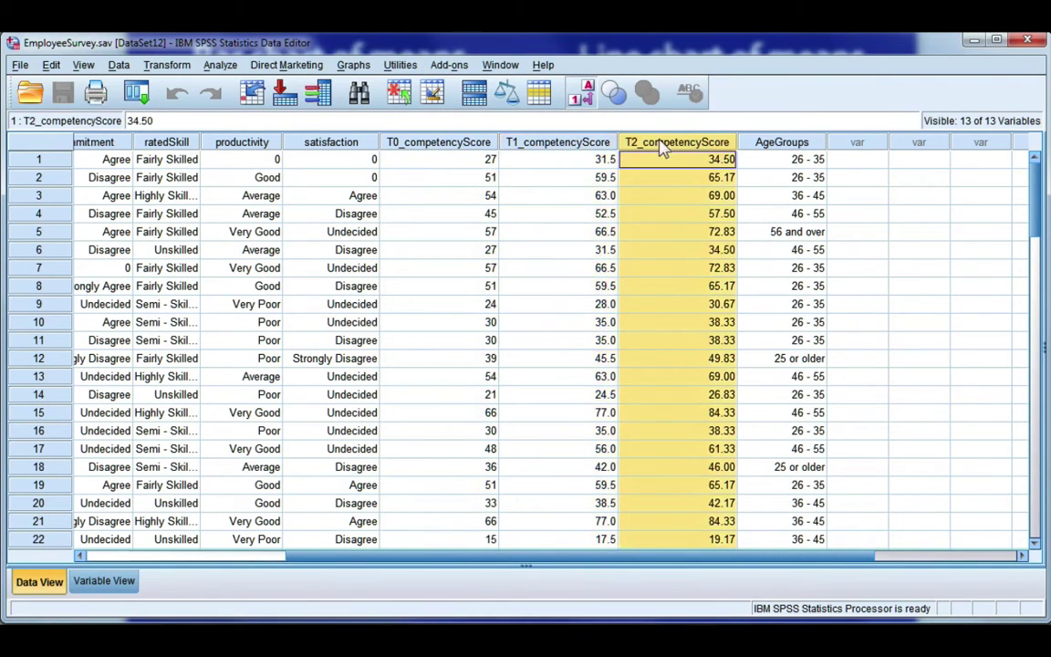
pyautogui.click(483, 165)
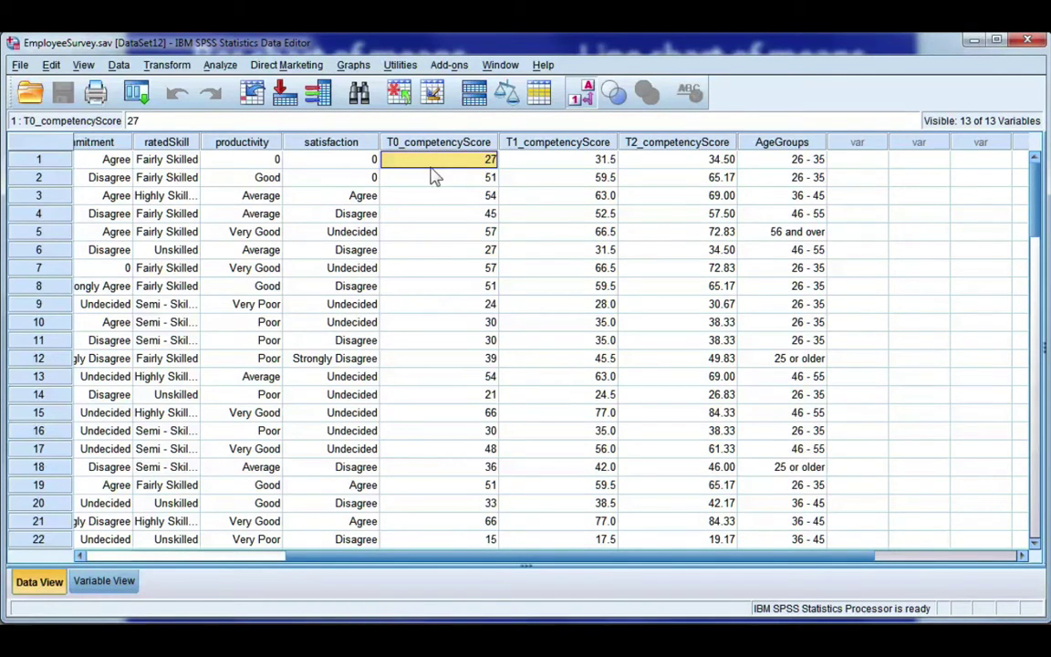
pyautogui.click(108, 582)
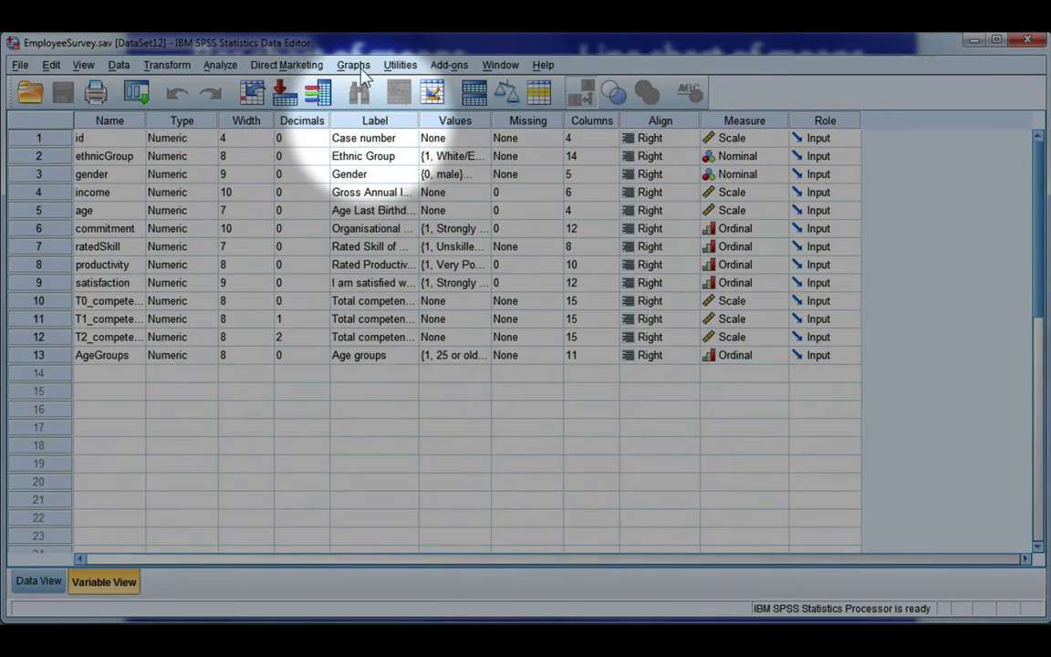
# - Open Graphs > Chart Builder and place a Simple Bar chart on the preview canvas
pyautogui.click(353, 65)
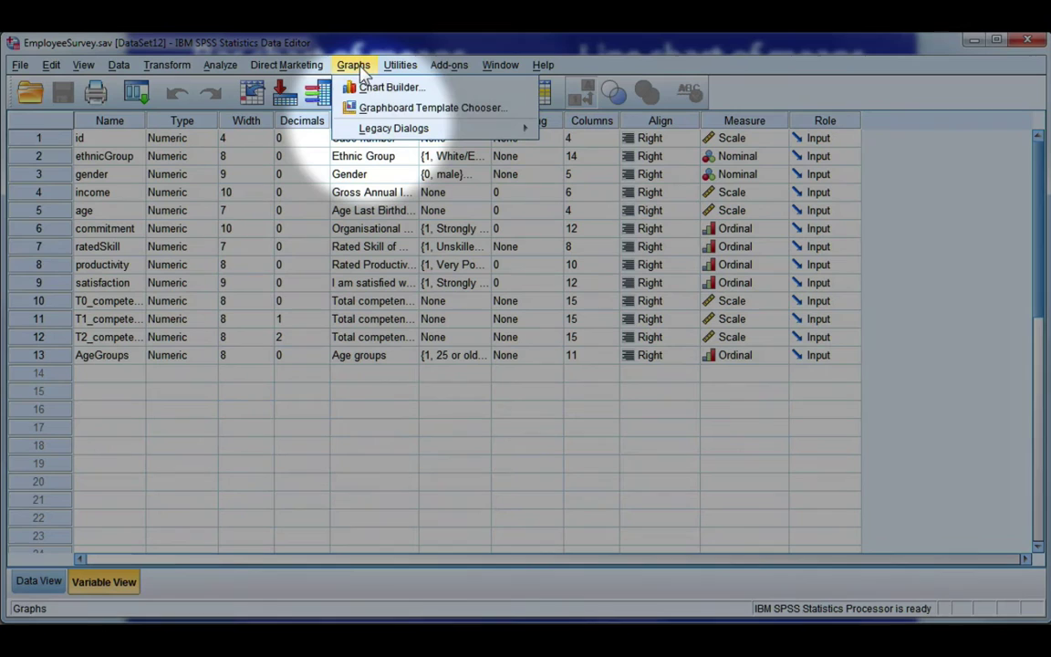
pyautogui.click(492, 91)
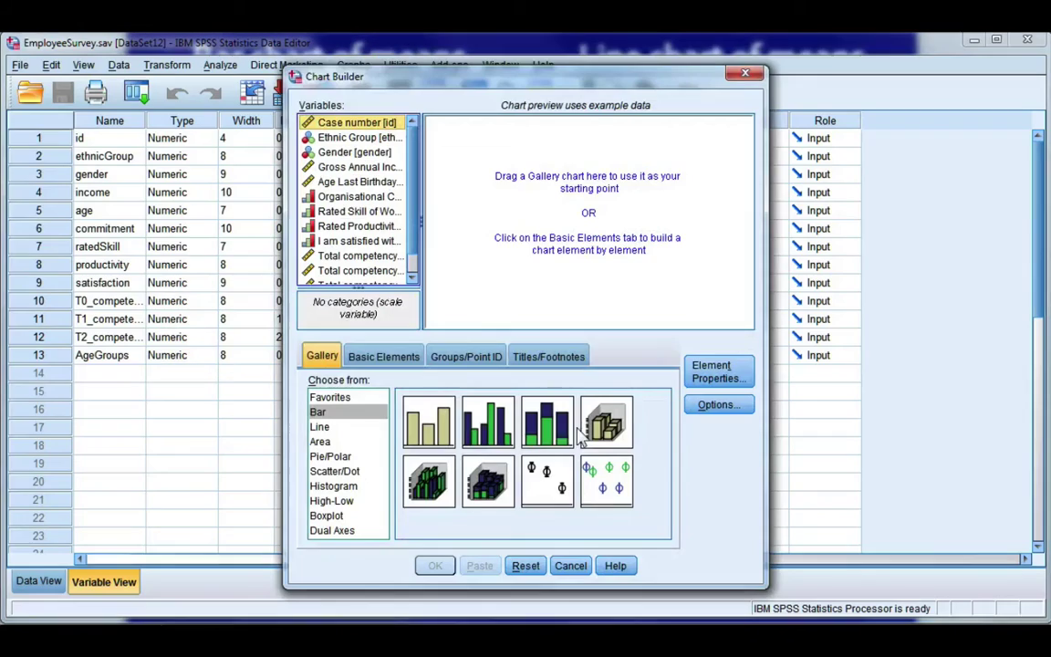
pyautogui.click(430, 429)
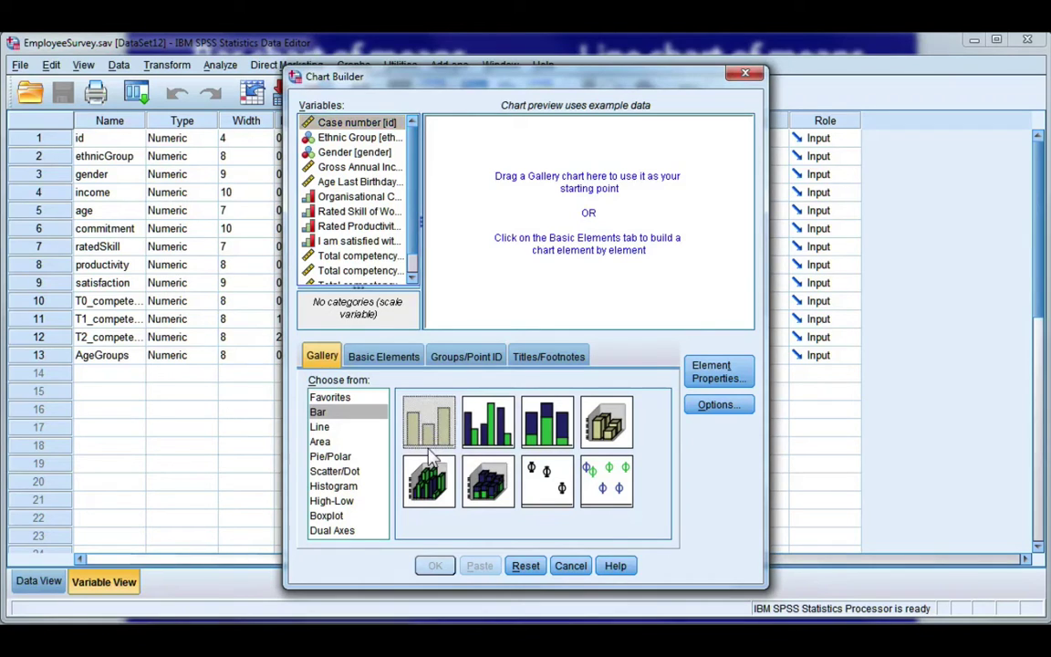
pyautogui.moveTo(410, 408); pyautogui.dragTo(599, 219)
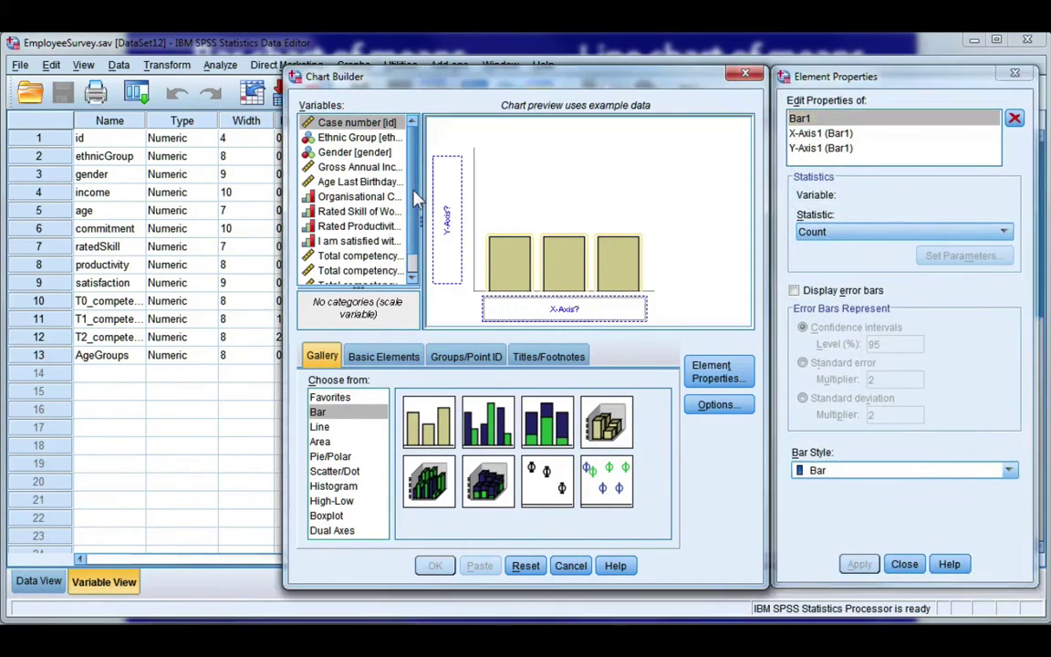
pyautogui.scroll(-1, 415, 216)
pyautogui.scroll(-1, 415, 217)
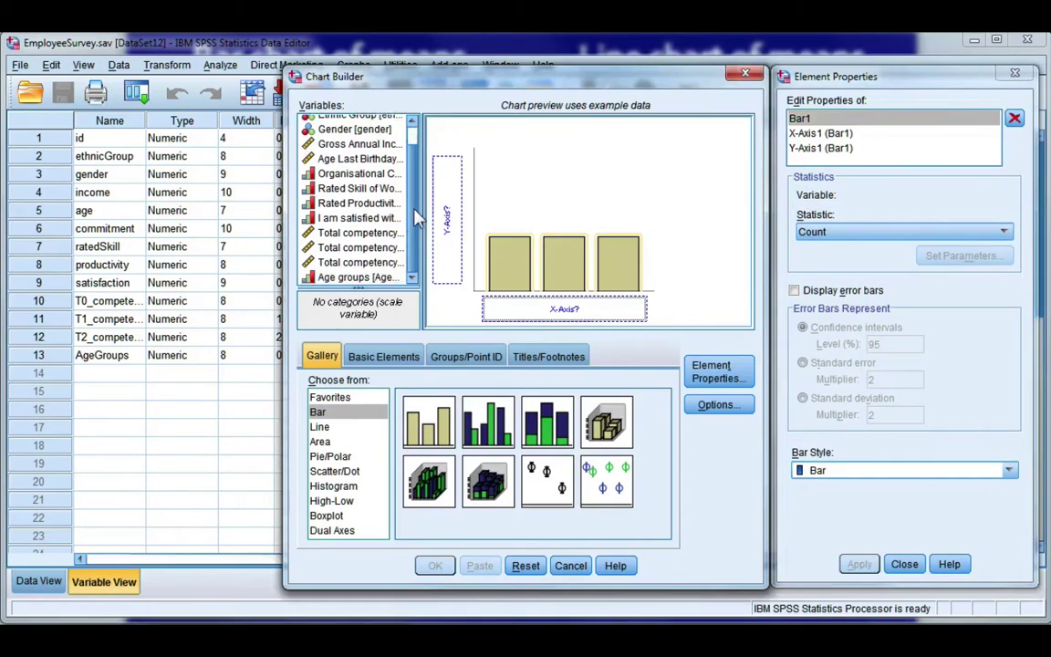
# - Put the baseline, 6-month and 1-year competency scores together on the bar chart's Y axis
pyautogui.click(372, 235)
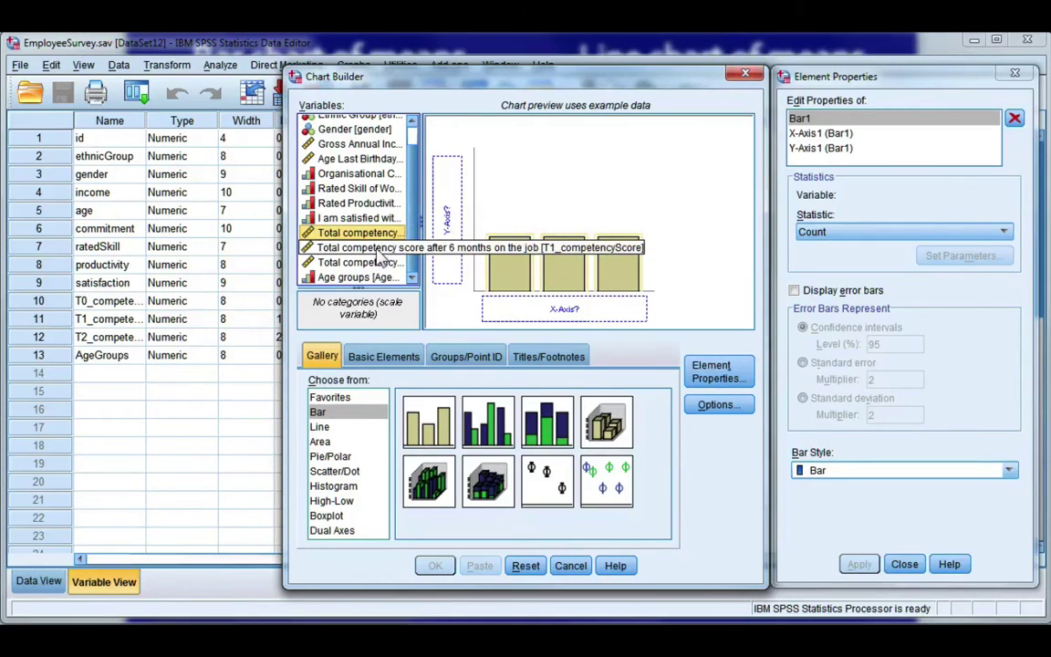
pyautogui.keyDown('ctrl'); pyautogui.click(379, 248); pyautogui.keyUp('ctrl')
pyautogui.keyDown('ctrl'); pyautogui.click(379, 262); pyautogui.keyUp('ctrl')
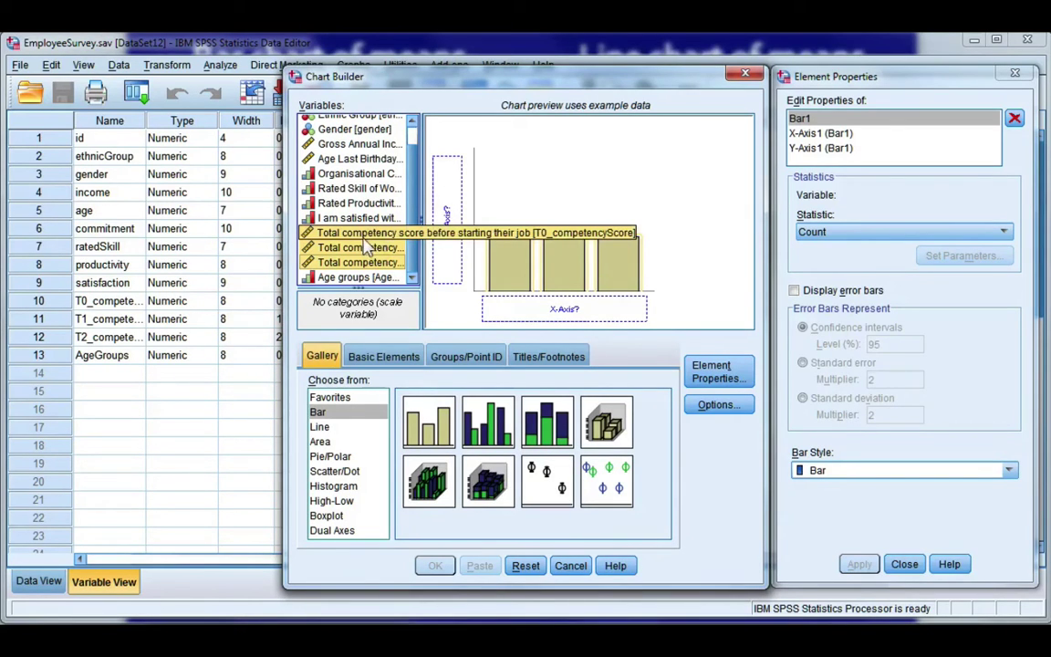
pyautogui.moveTo(365, 239); pyautogui.dragTo(448, 175)
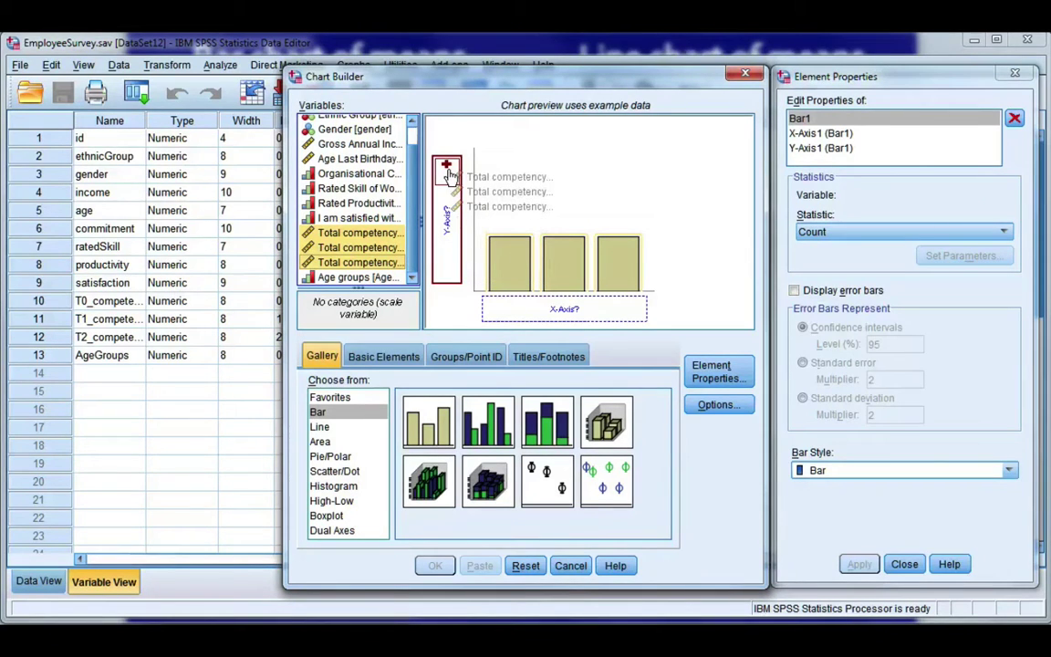
pyautogui.moveTo(448, 175)
pyautogui.mouseDown()
pyautogui.moveTo(481, 299)
pyautogui.moveTo(521, 313)
pyautogui.moveTo(564, 307)
pyautogui.moveTo(502, 306)
pyautogui.moveTo(570, 306)
pyautogui.moveTo(502, 303)
pyautogui.moveTo(457, 276)
pyautogui.moveTo(447, 170)
pyautogui.mouseUp()
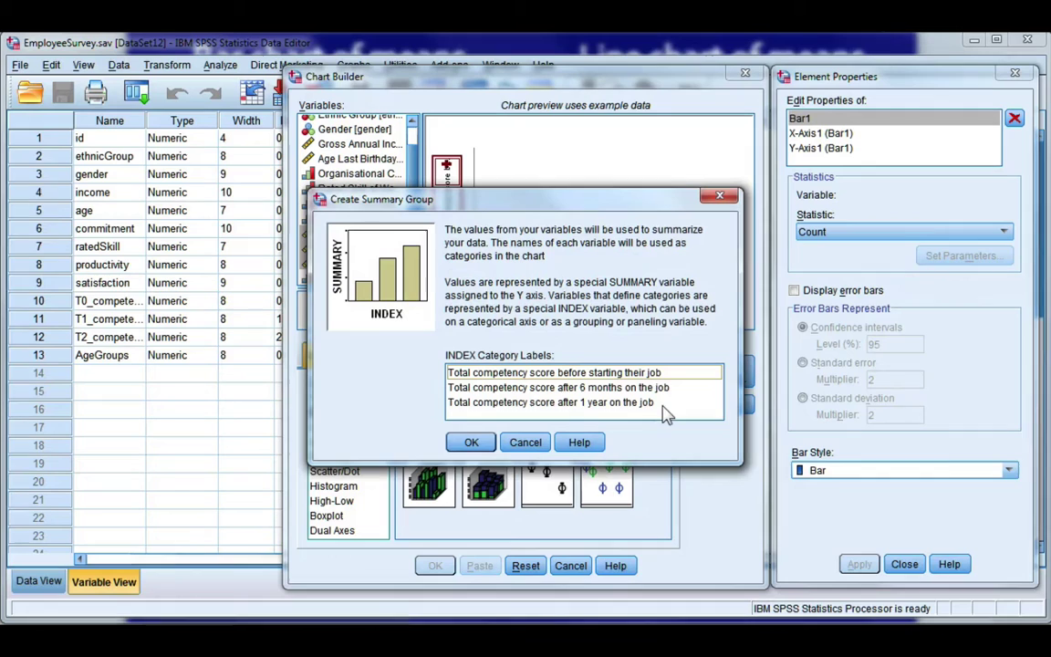
# - Accept the summary group and apply 95% confidence-interval error bars to the bars
pyautogui.click(488, 441)
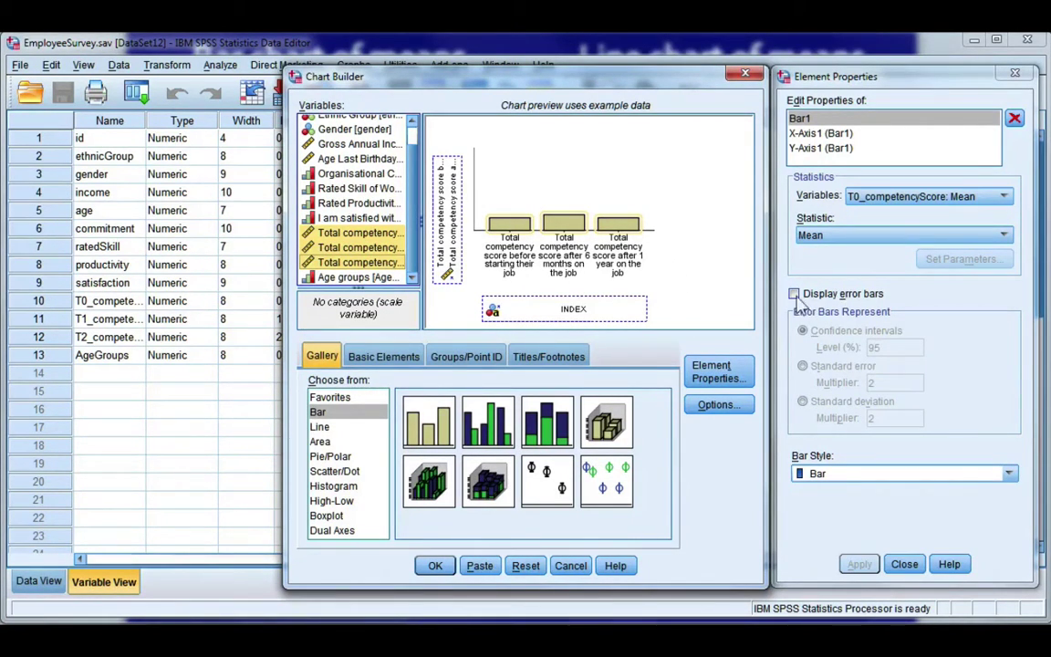
pyautogui.click(845, 294)
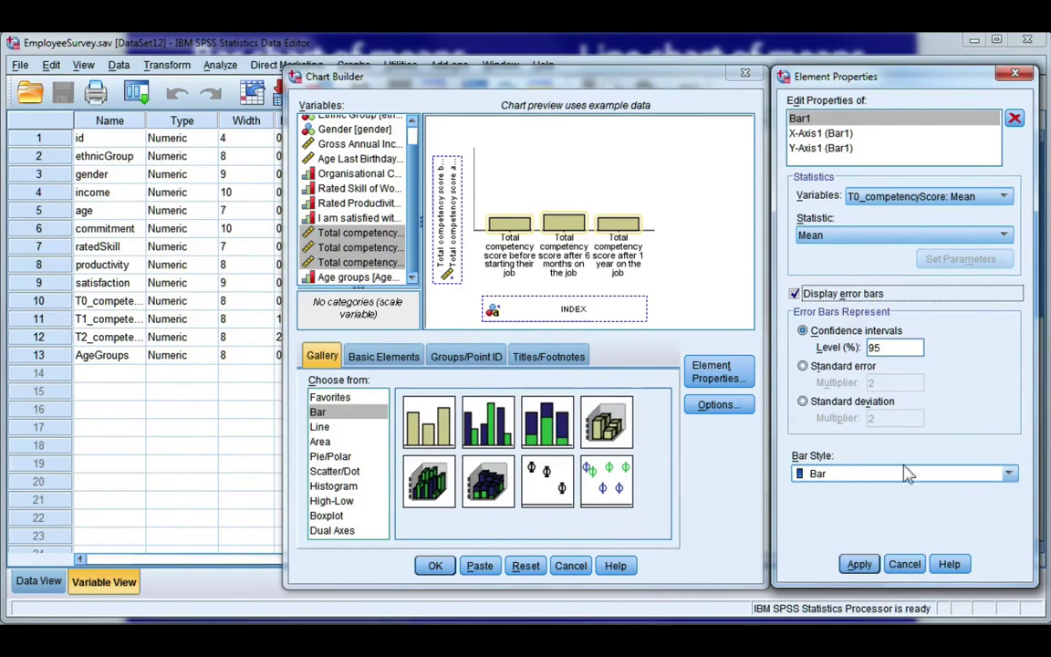
pyautogui.click(860, 565)
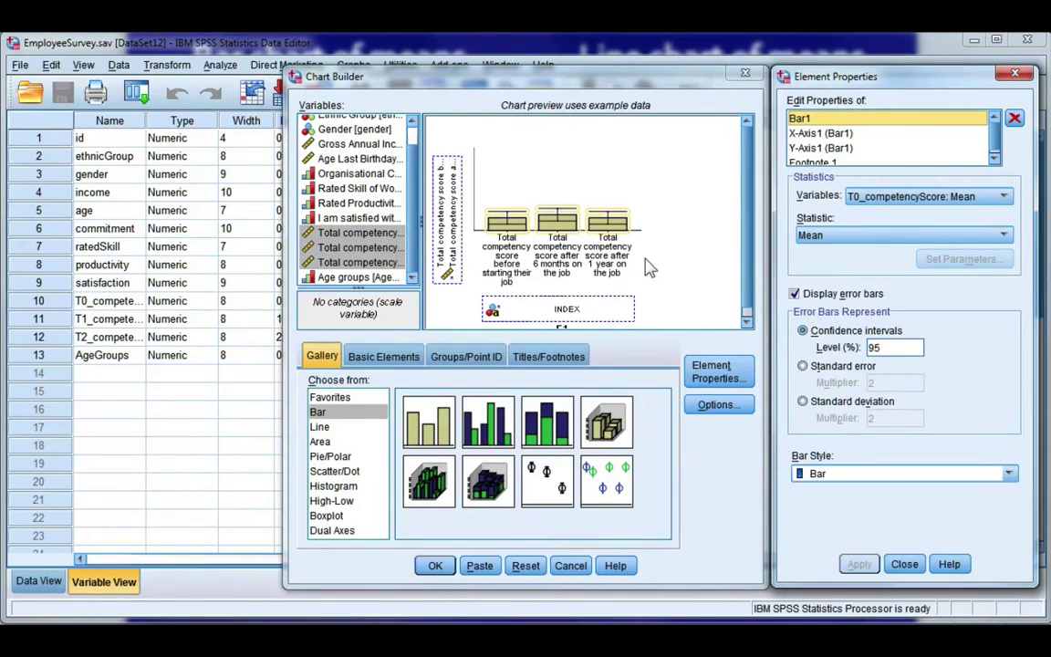
# - Generate the mean competency bar chart with 95% CI error bars in the Viewer
pyautogui.click(437, 566)
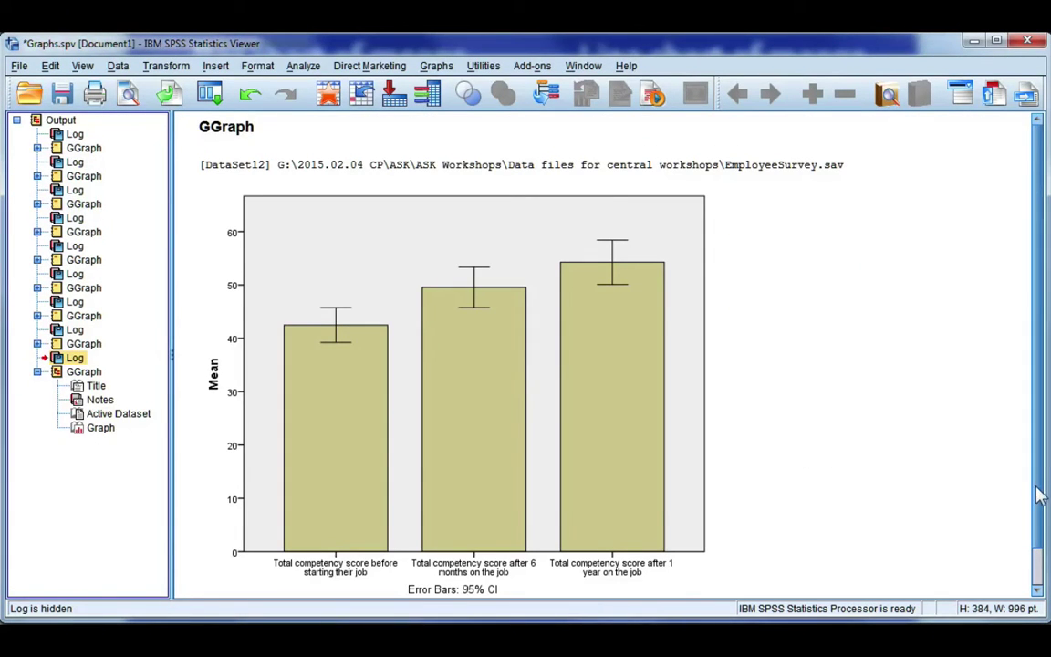
pyautogui.scroll(-1, 1034, 534)
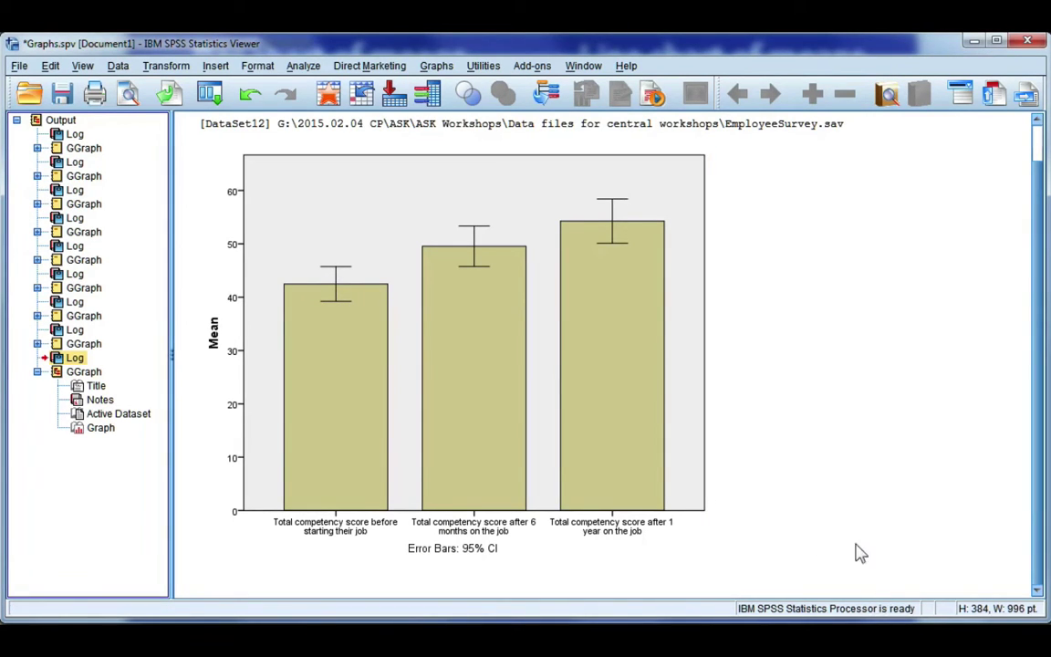
# - Reopen Chart Builder, reset it, and place a Simple Line chart on the preview canvas
pyautogui.click(436, 66)
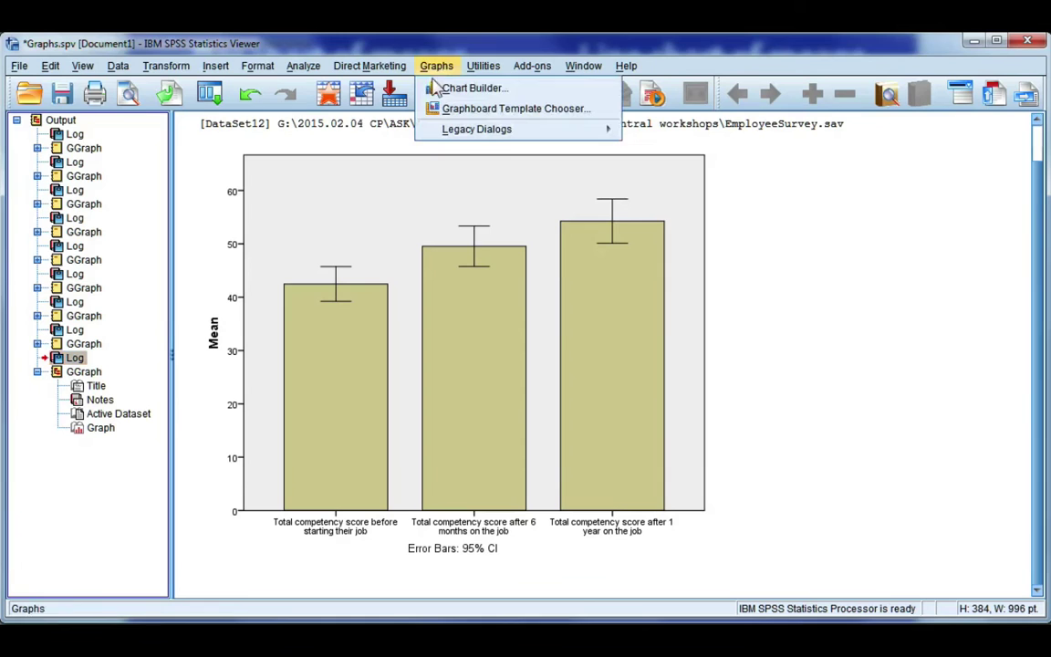
pyautogui.click(566, 88)
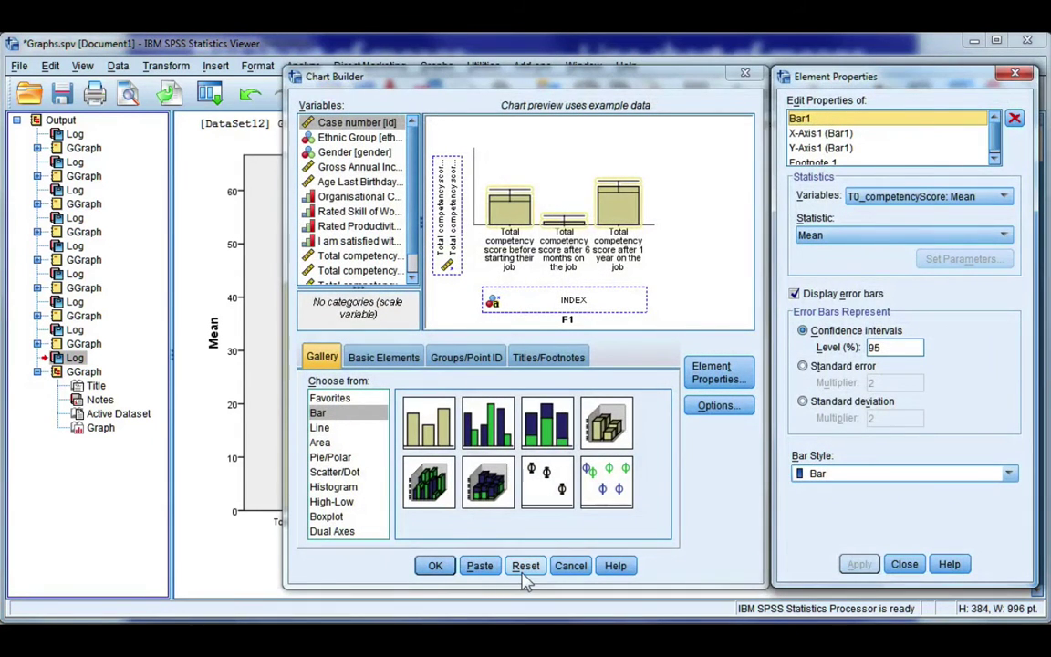
pyautogui.click(525, 567)
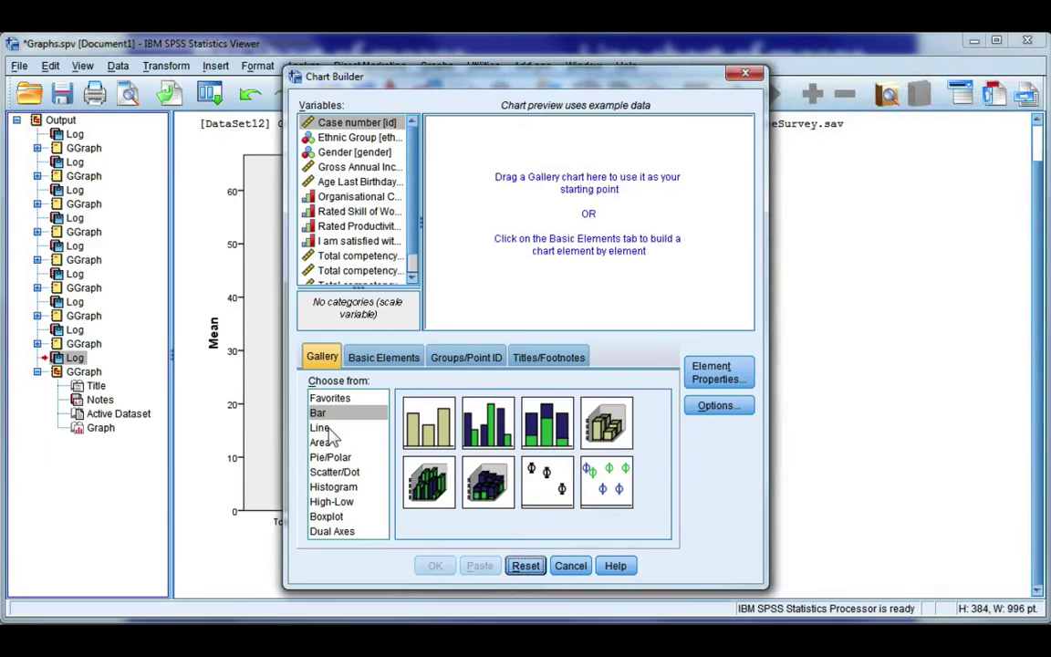
pyautogui.click(322, 428)
pyautogui.click(424, 431)
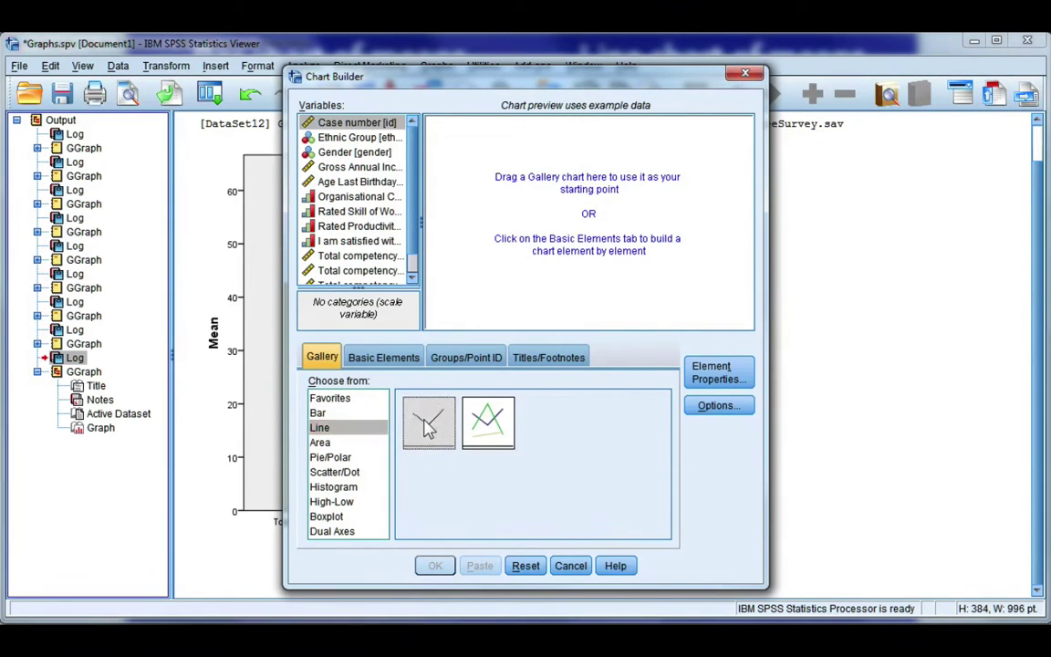
pyautogui.moveTo(421, 442); pyautogui.dragTo(572, 220)
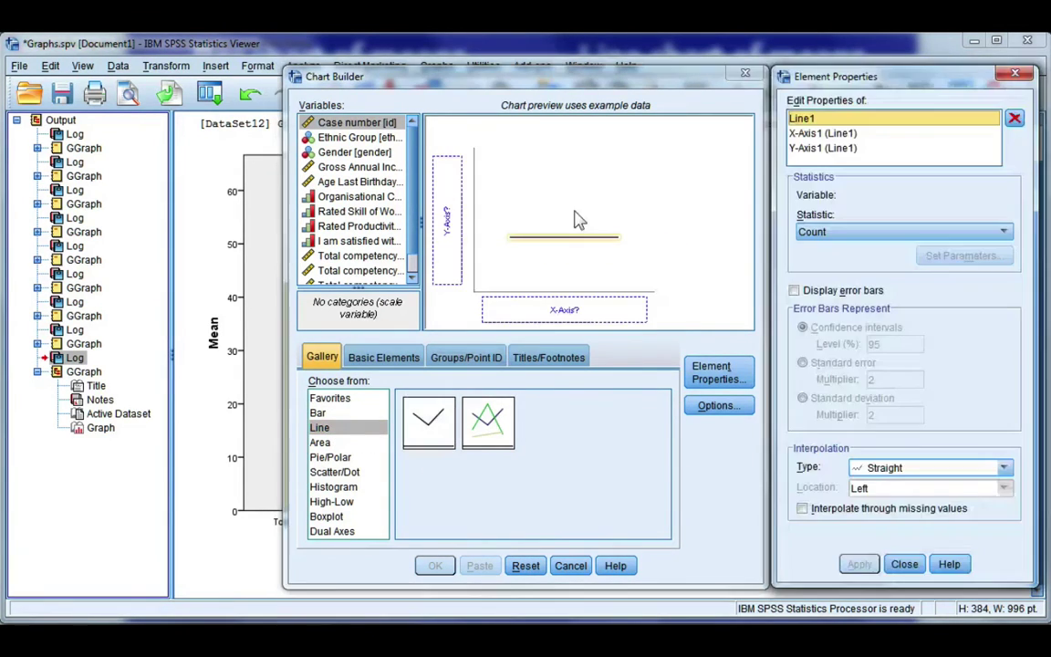
pyautogui.scroll(-1, 375, 234)
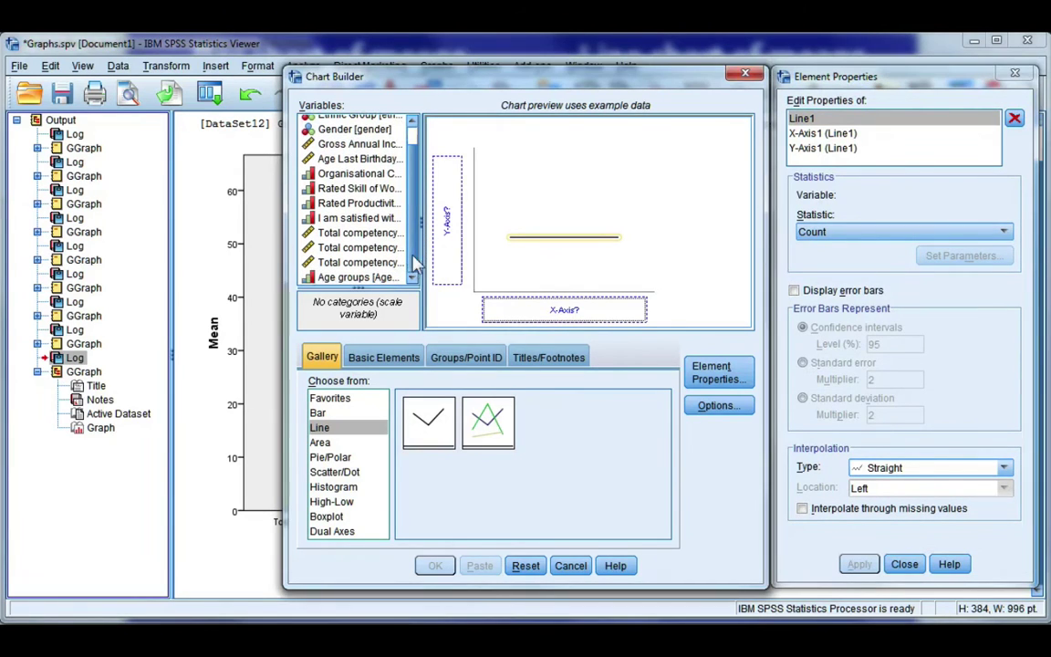
# - Put the three total competency scores on the line chart's Y axis as one summary group
pyautogui.click(370, 235)
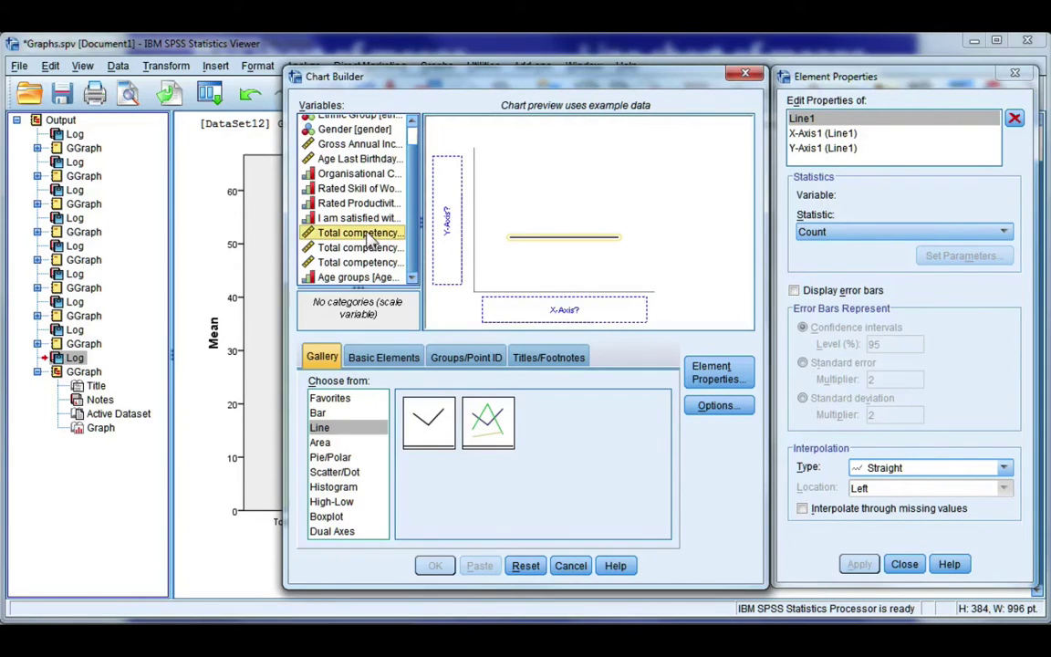
pyautogui.moveTo(369, 234); pyautogui.dragTo(446, 171)
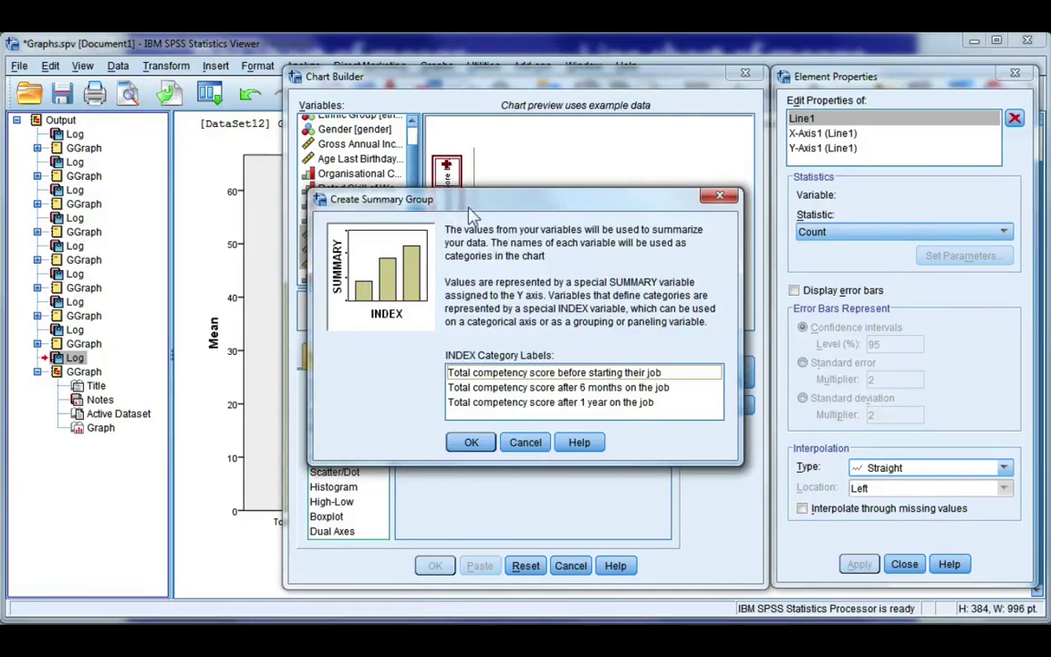
pyautogui.click(470, 441)
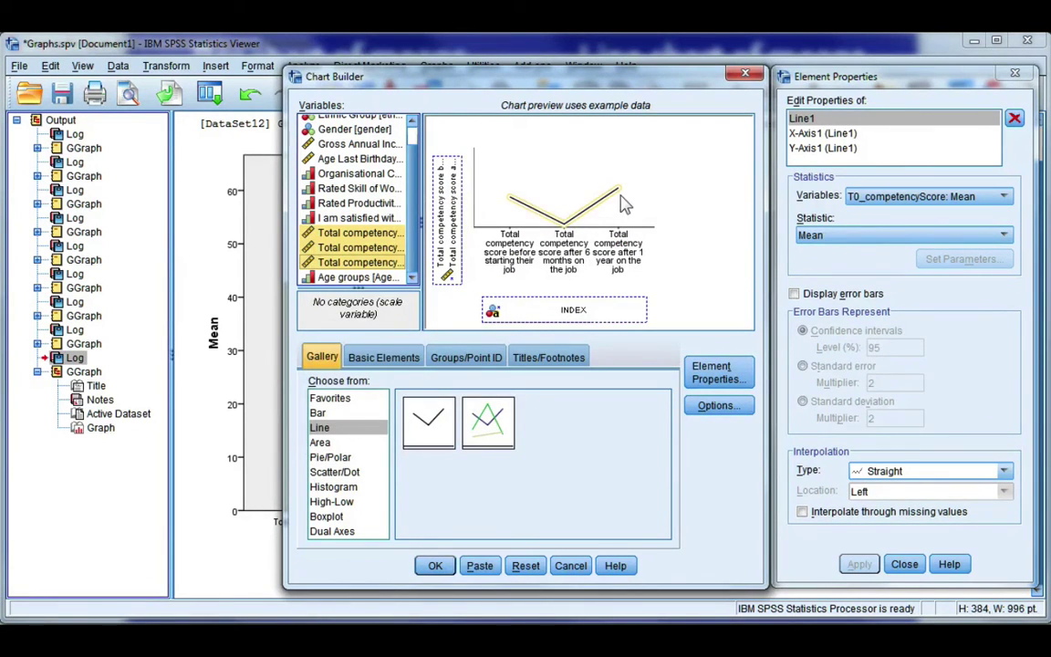
# - Turn on 95% confidence-interval error bars for the line and apply them
pyautogui.click(797, 294)
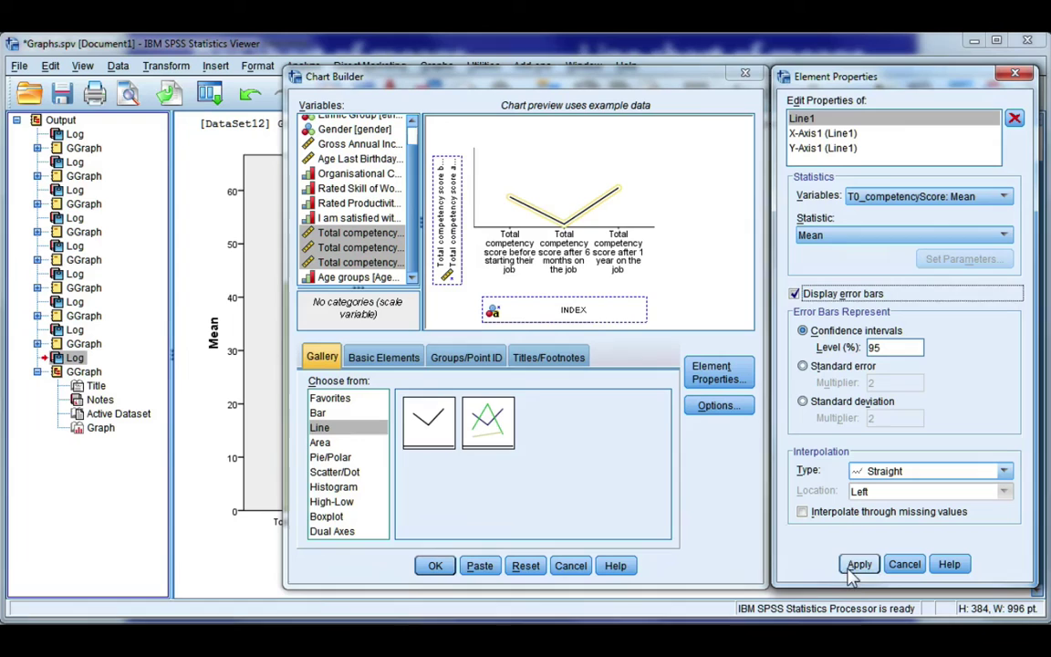
pyautogui.click(857, 564)
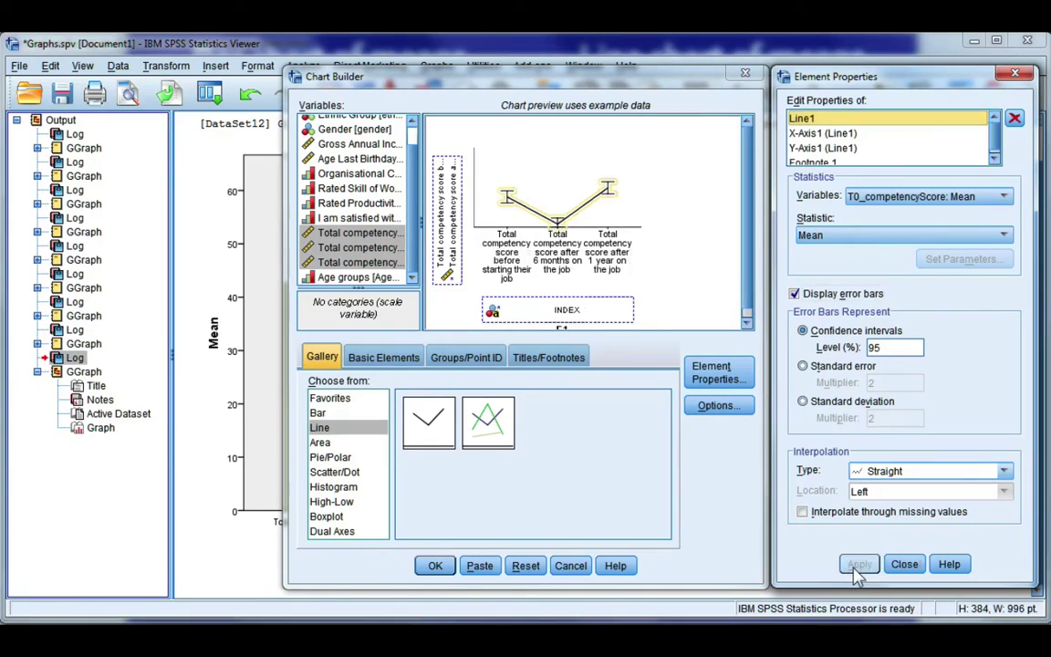
# - Generate the mean competency line chart with 95% CI error bars in the Viewer
pyautogui.click(435, 566)
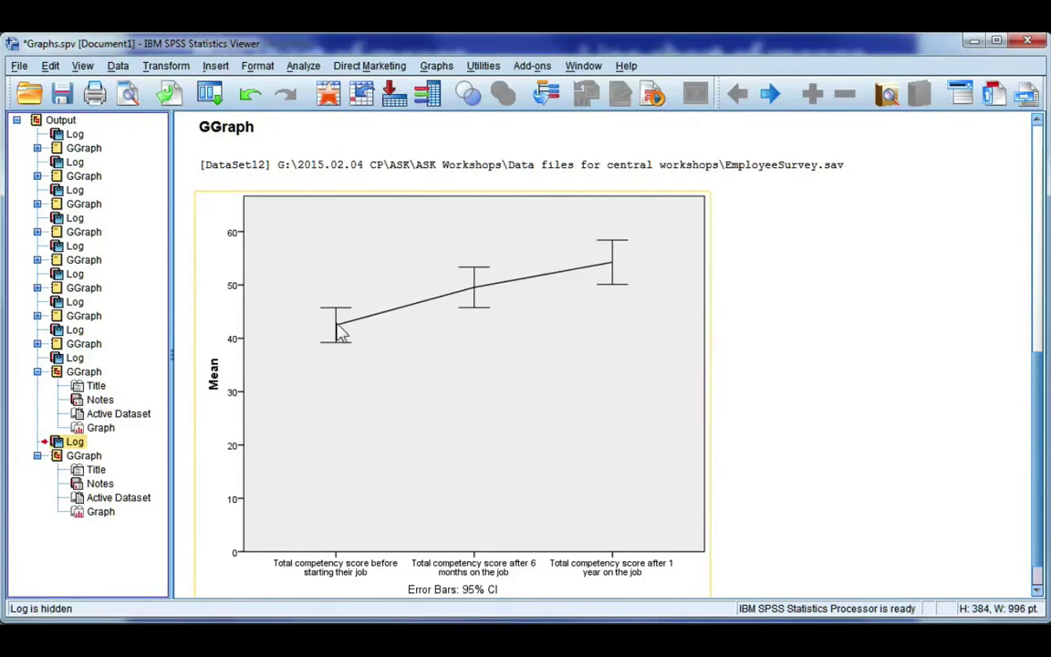